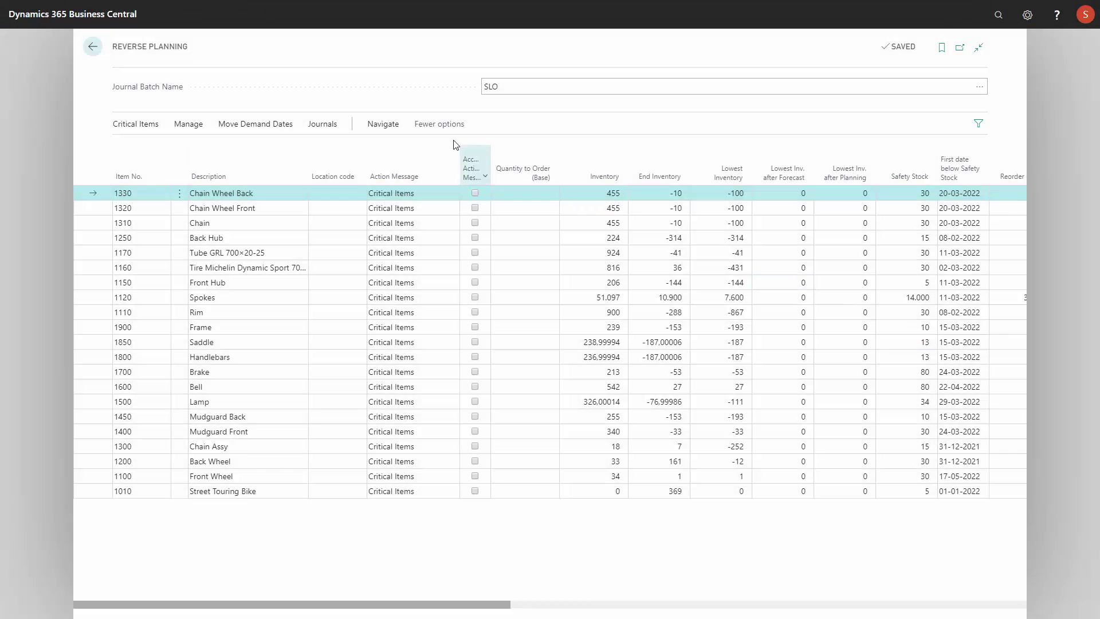
# Open the END INVENTORY VALUE overstock template and select its high end-inventory-value description.
pyautogui.click(384, 124)
pyautogui.click(650, 172)
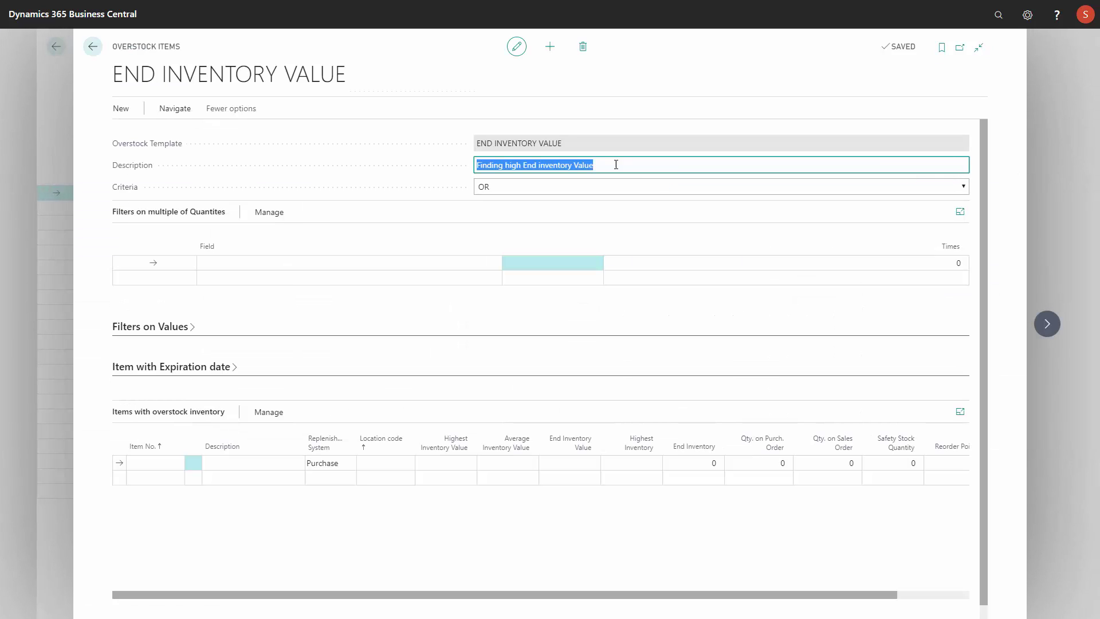
pyautogui.click(528, 165)
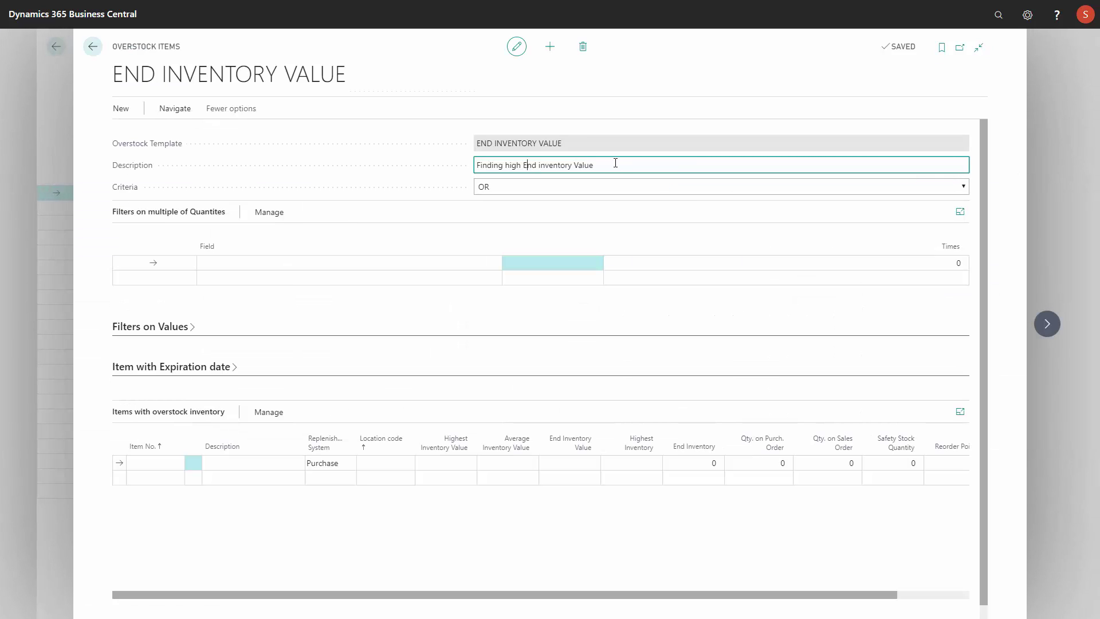
pyautogui.moveTo(624, 164); pyautogui.dragTo(448, 169)
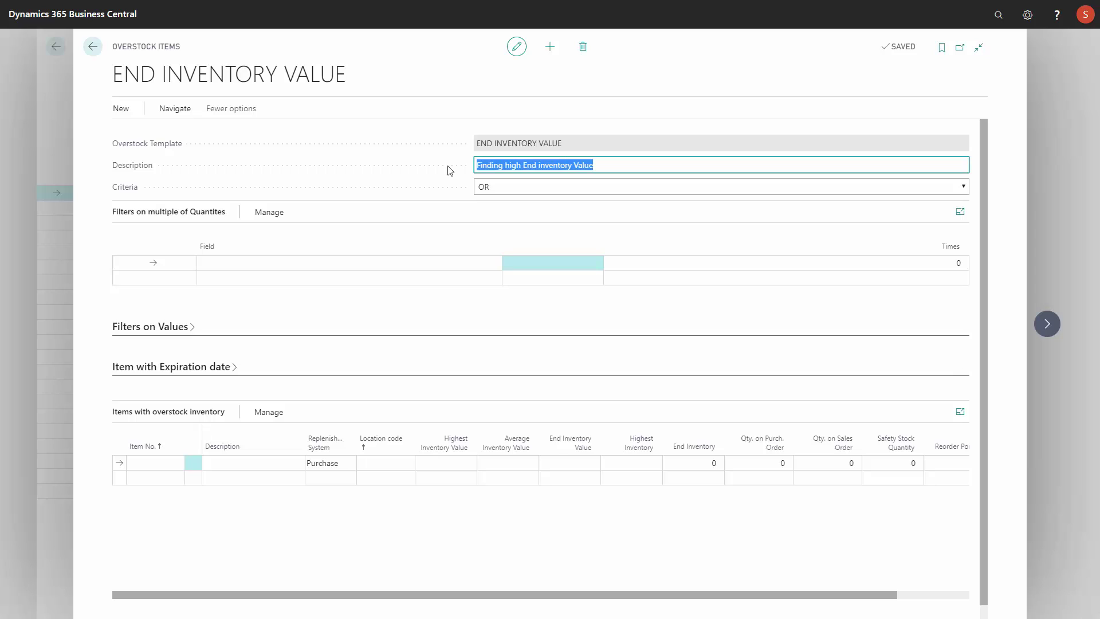
# Expand Filters on Values and review the 120,000.00 Show If Value Higher threshold.
pyautogui.click(159, 329)
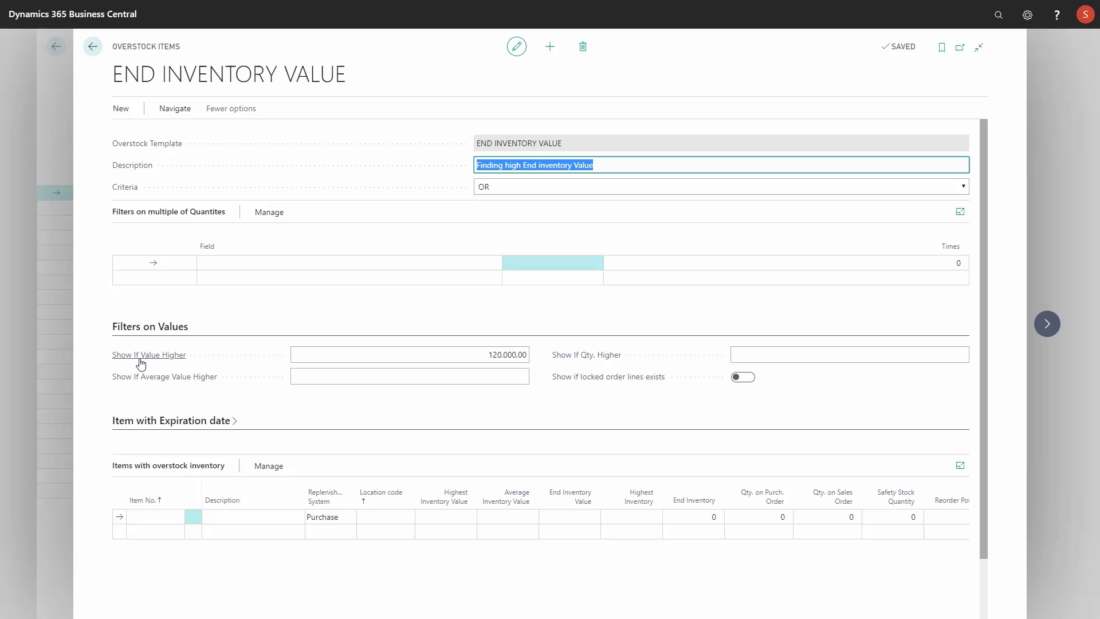
pyautogui.click(495, 354)
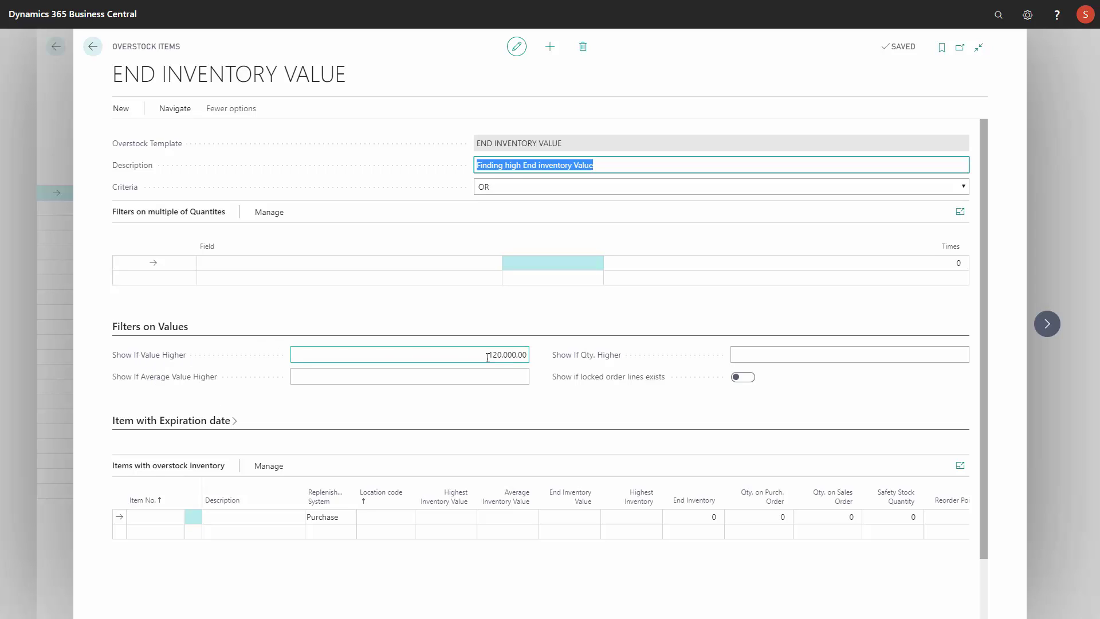
pyautogui.press('Home')
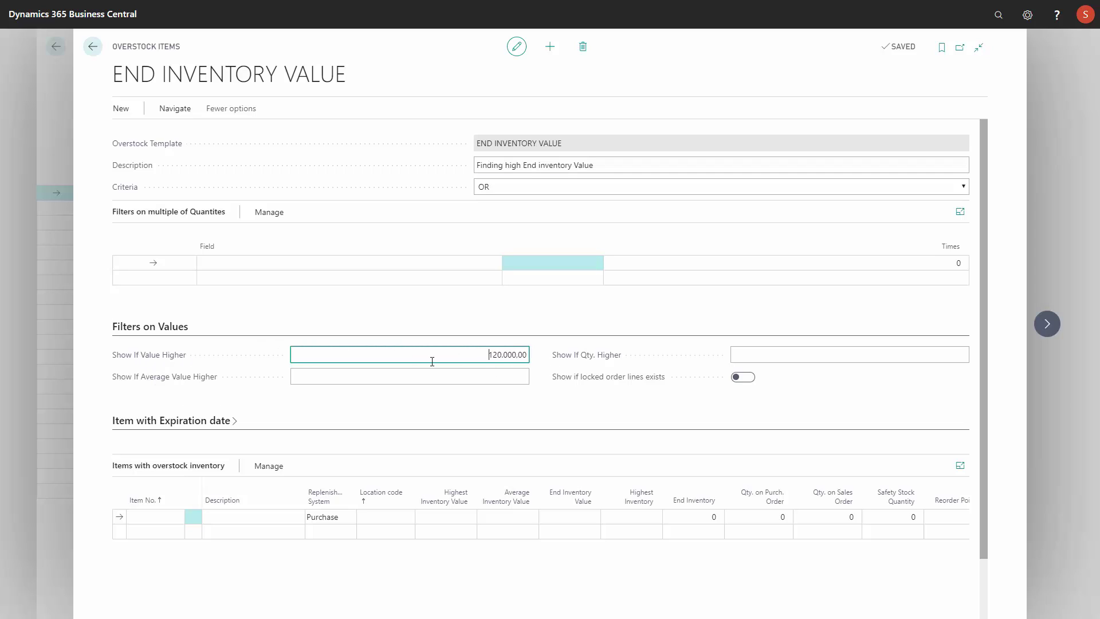
pyautogui.click(415, 375)
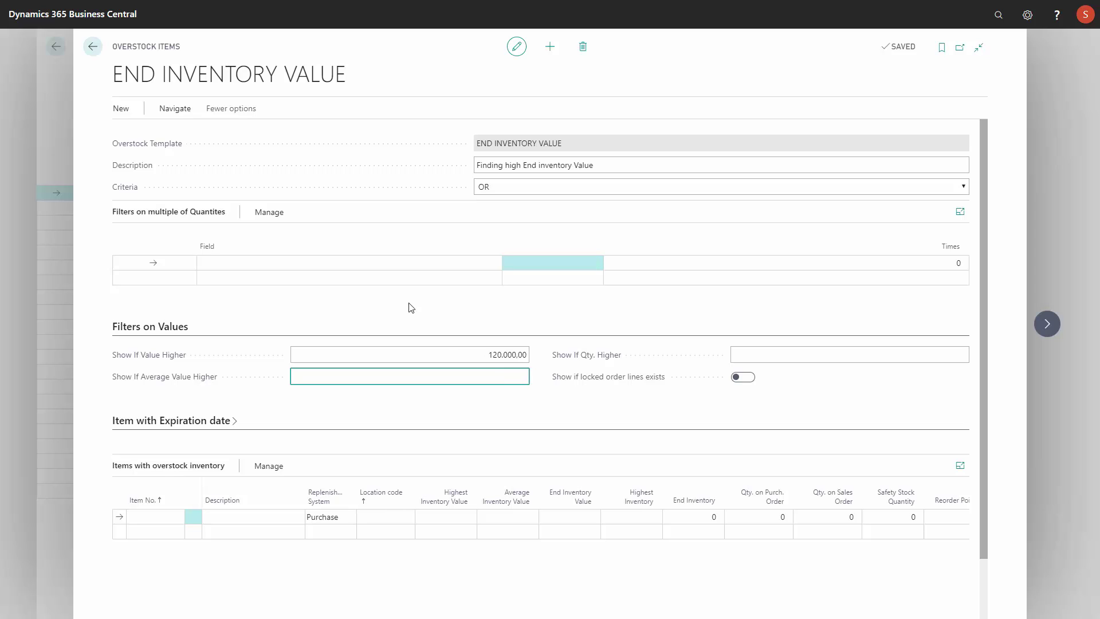
# Run Find Overstock Items and review items 1001 and 1010 with inventory values above 120,000.00.
pyautogui.click(175, 108)
pyautogui.click(168, 132)
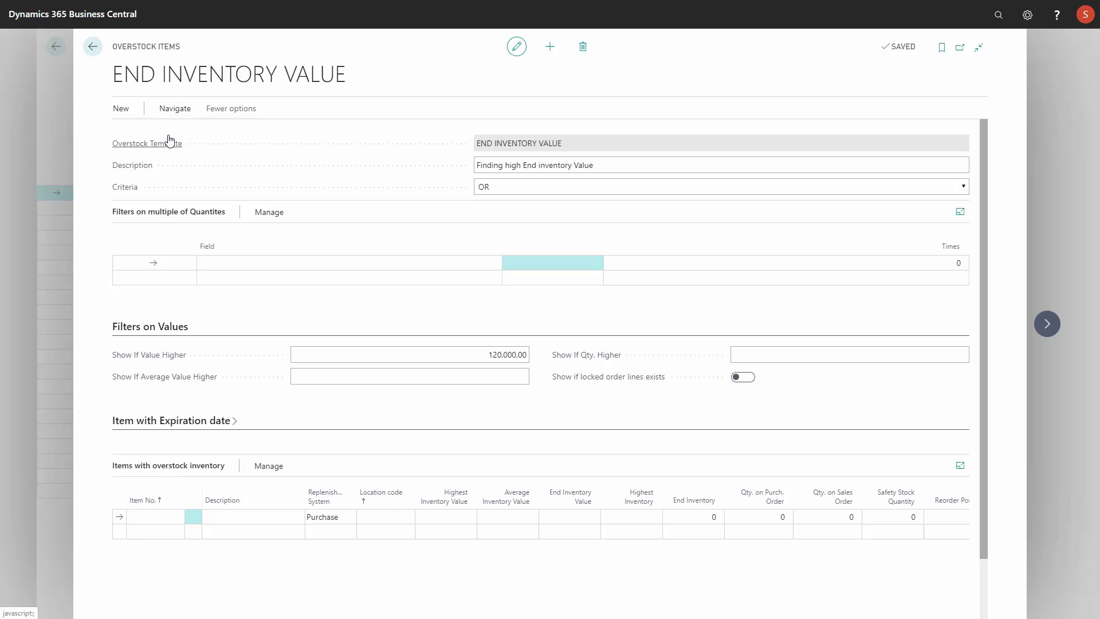
pyautogui.click(642, 572)
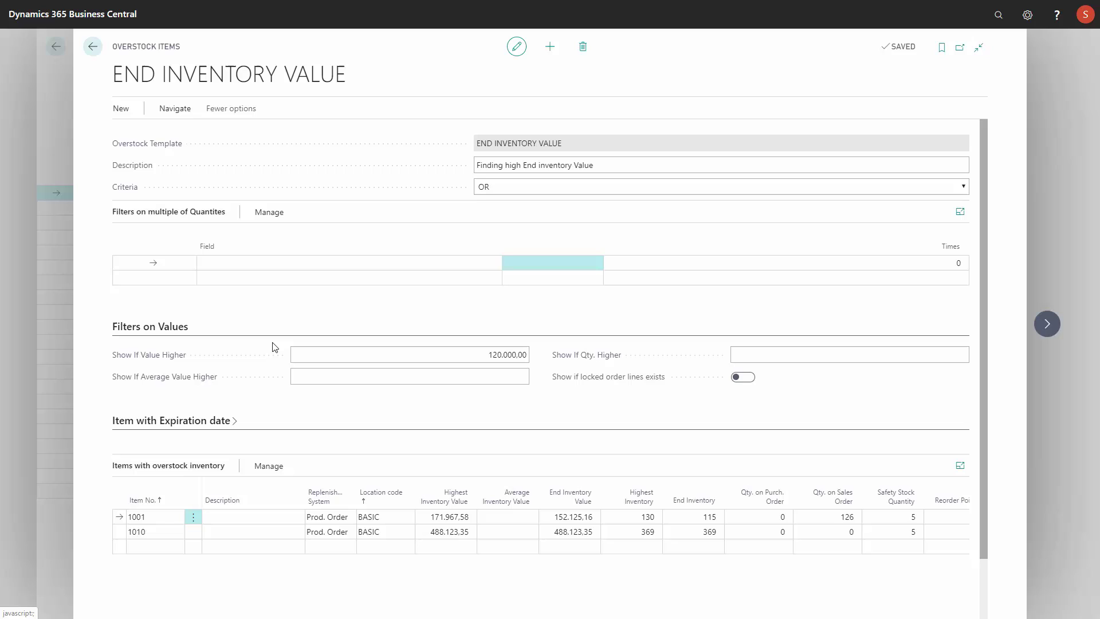
pyautogui.click(457, 516)
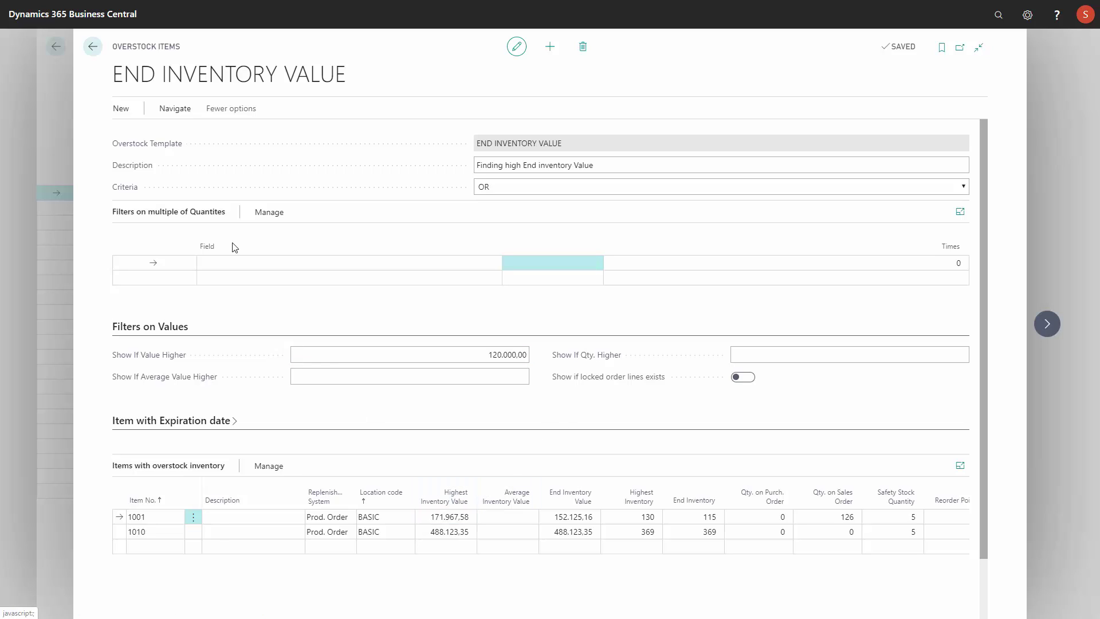